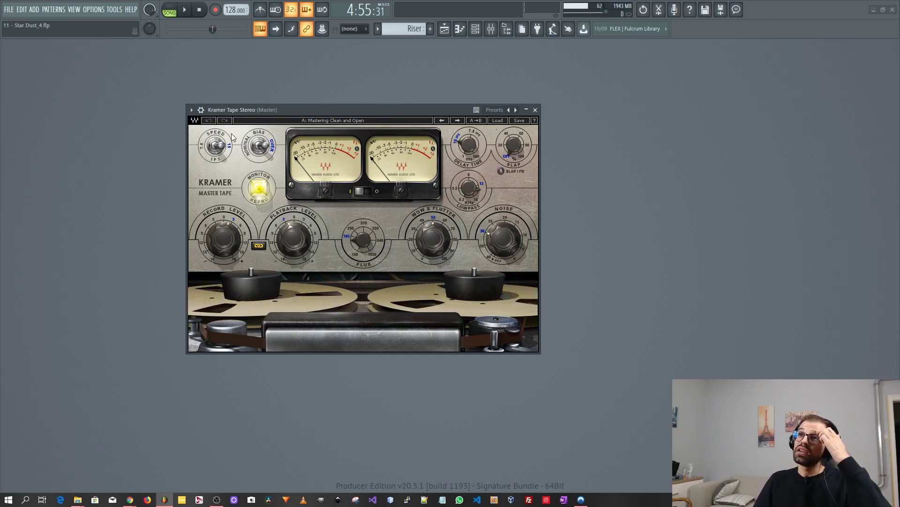
# Step: Try the 7.5 ips tape speed and return to 15 ips, with the record level set to 2.1
pyautogui.click(214, 148)
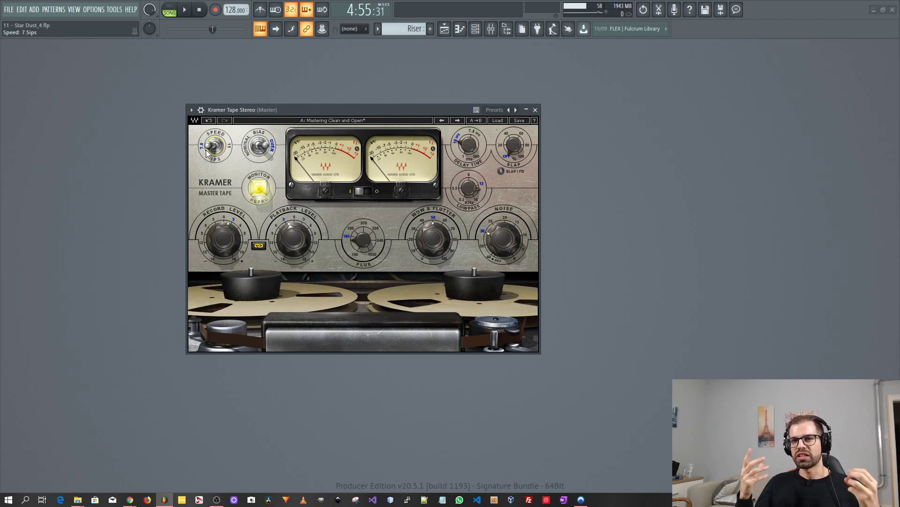
pyautogui.click(230, 150)
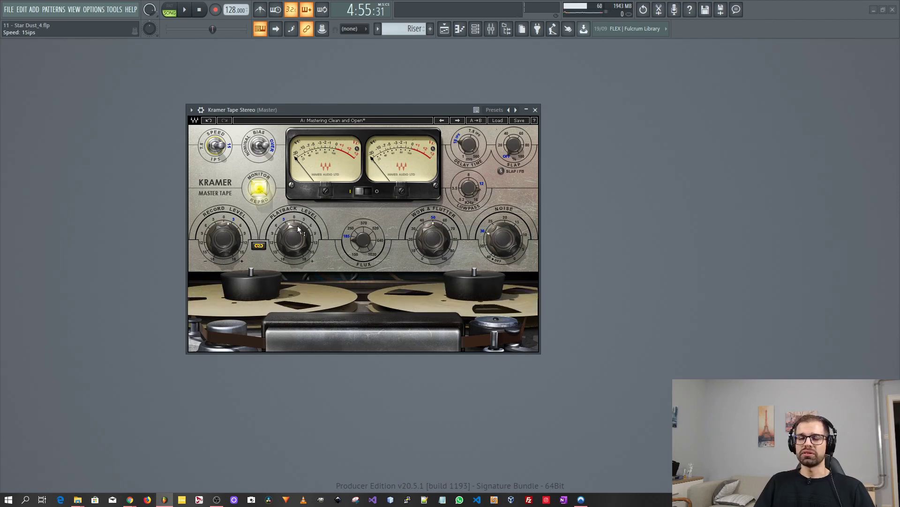
pyautogui.moveTo(298, 229)
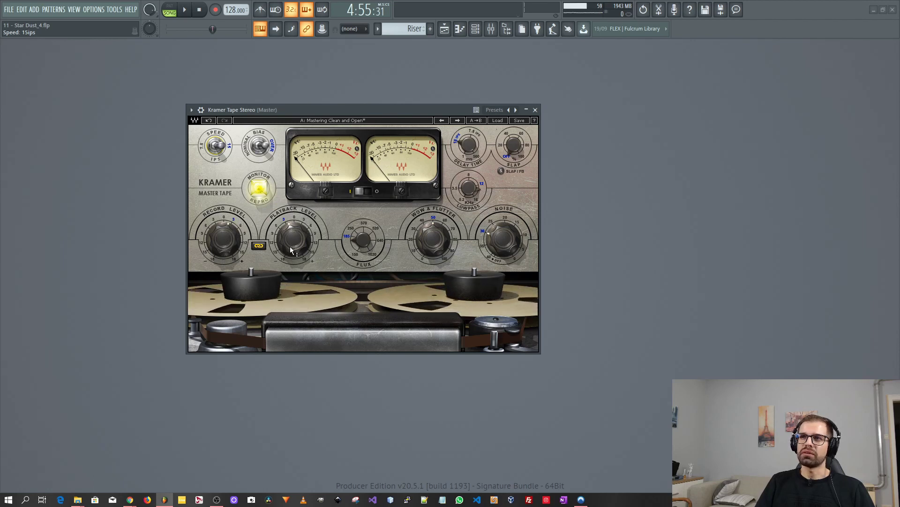
pyautogui.moveTo(232, 235)
pyautogui.mouseDown()
pyautogui.moveTo(232, 248)
pyautogui.moveTo(232, 236)
pyautogui.mouseUp()
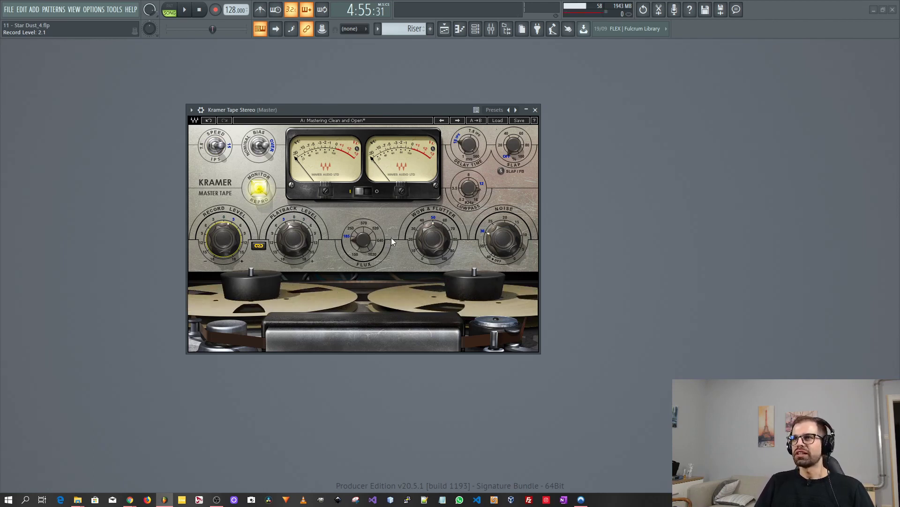
pyautogui.moveTo(434, 212); pyautogui.dragTo(454, 221)
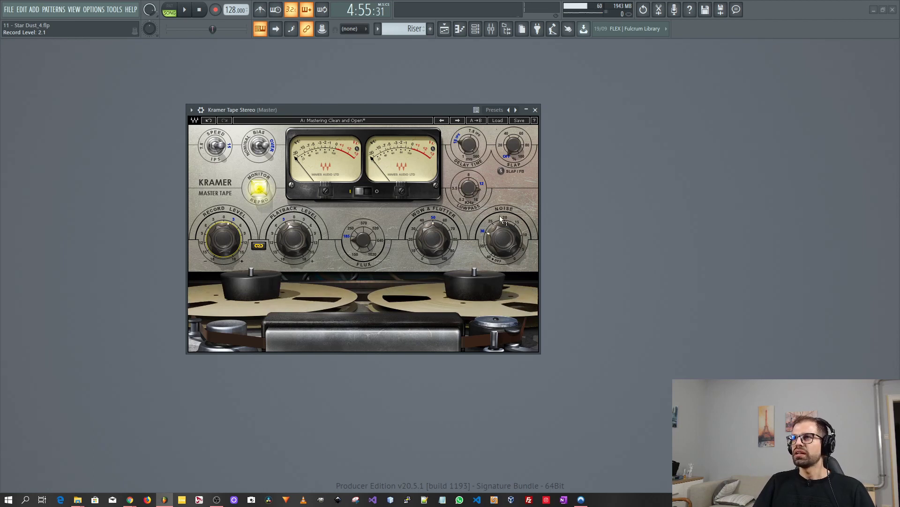
# Step: Open the mixer and move the Kramer Tape Stereo window clear of the Master track's effect slots
pyautogui.moveTo(359, 109); pyautogui.dragTo(389, 119)
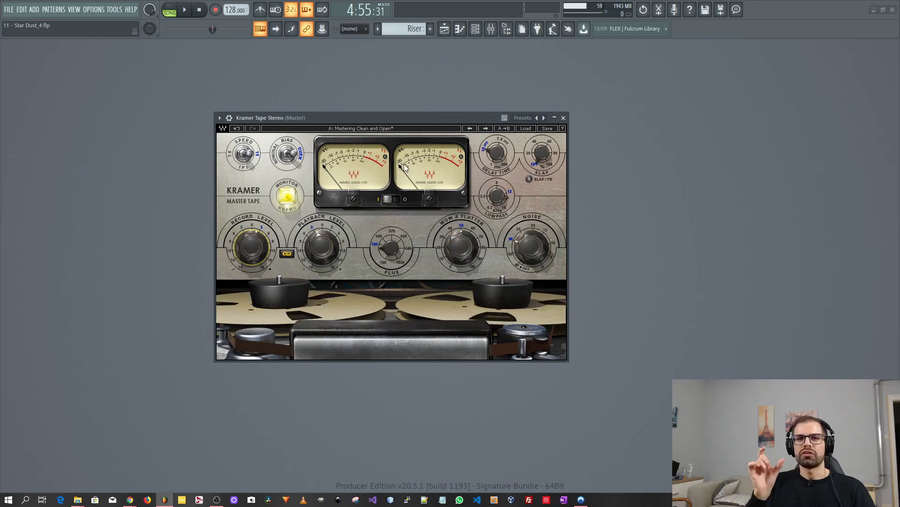
pyautogui.moveTo(406, 117)
pyautogui.mouseDown()
pyautogui.moveTo(380, 116)
pyautogui.moveTo(415, 117)
pyautogui.mouseUp()
pyautogui.click(522, 33)
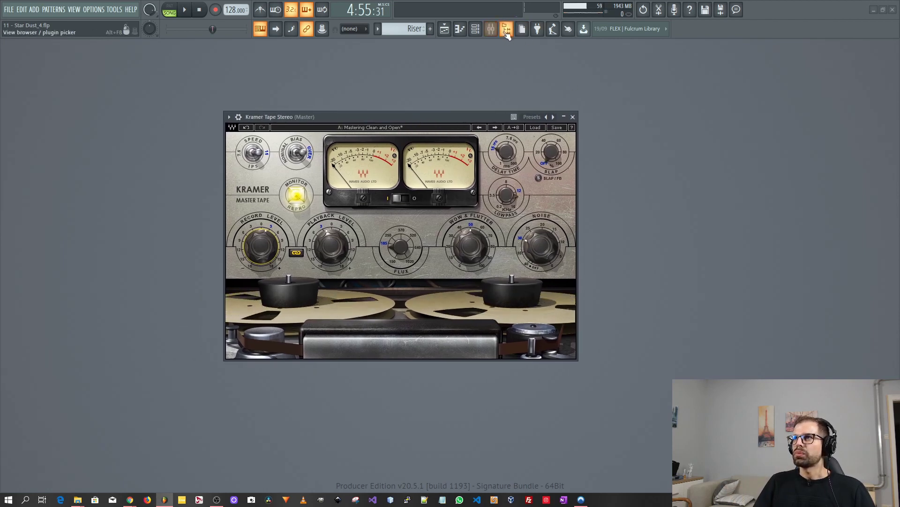
pyautogui.click(506, 29)
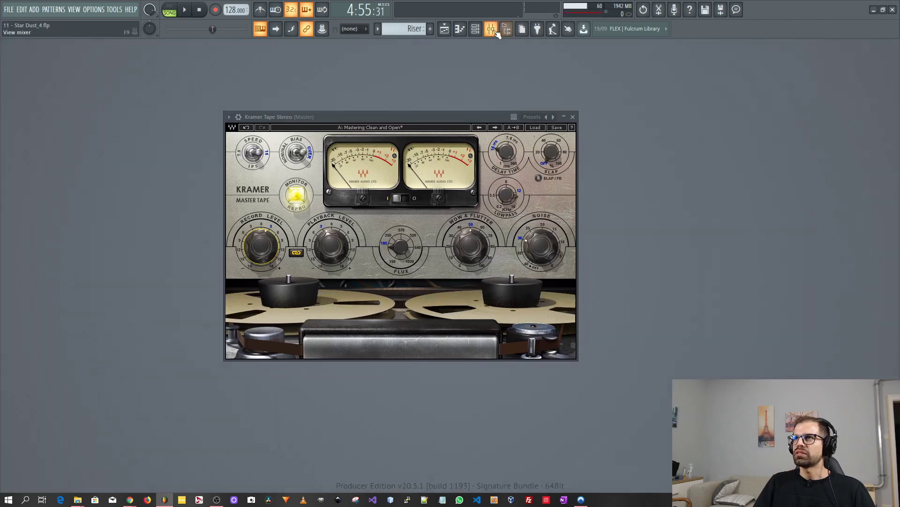
pyautogui.click(491, 29)
pyautogui.moveTo(488, 112); pyautogui.dragTo(355, 112)
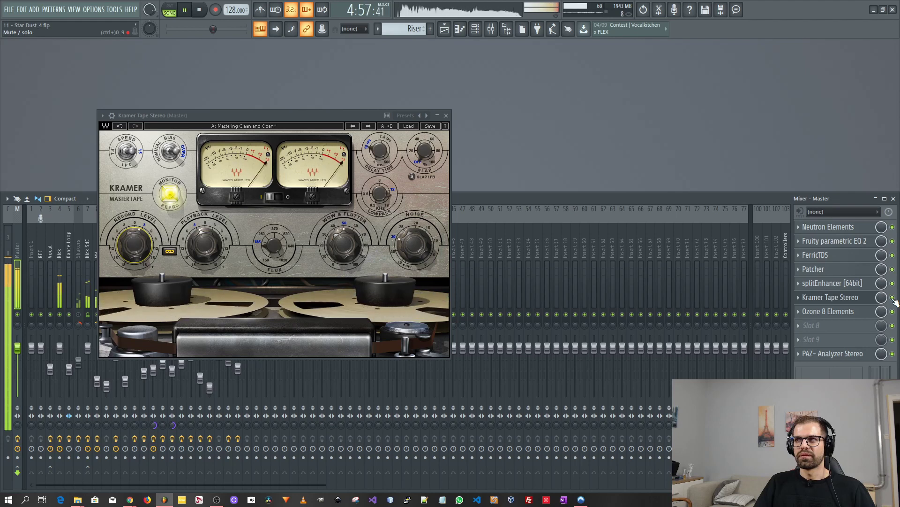
# Step: Play the song through the Kramer Tape Stereo on the Master track, and stop playback
pyautogui.press('space')
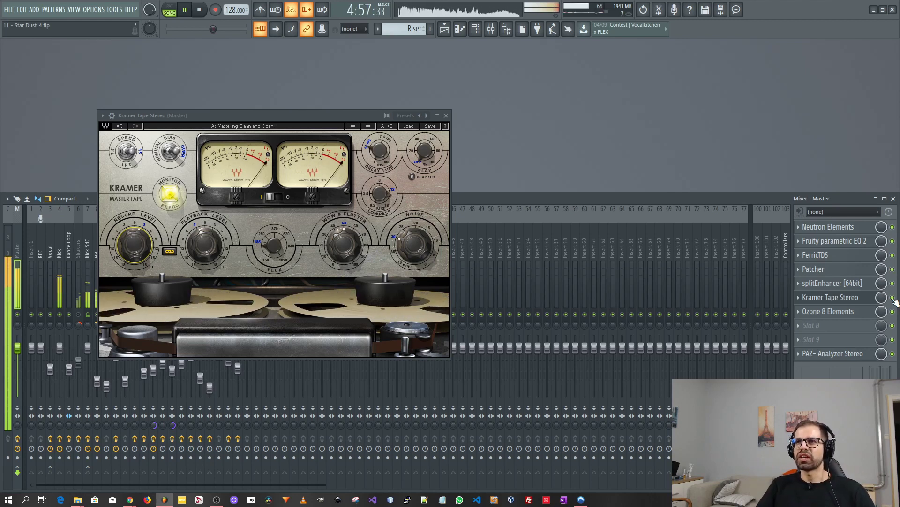
pyautogui.press('space')
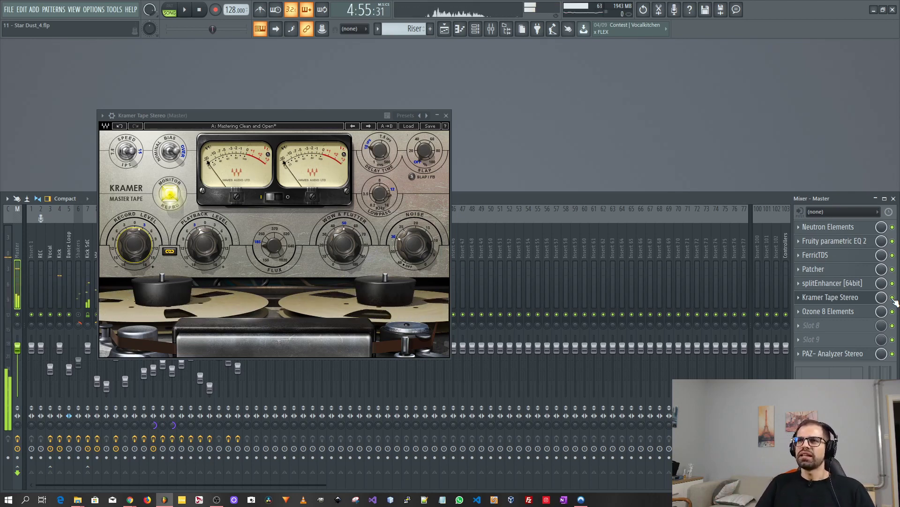
pyautogui.moveTo(280, 117); pyautogui.dragTo(278, 116)
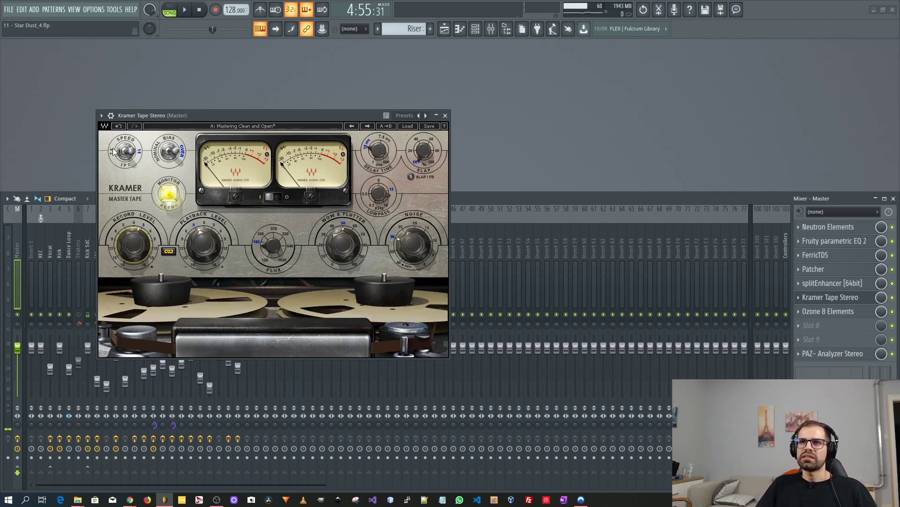
# Step: Compare the 7.5 ips and 15 ips tape speeds during playback, ending at 15 ips with the song stopped
pyautogui.press('space')
pyautogui.click(126, 151)
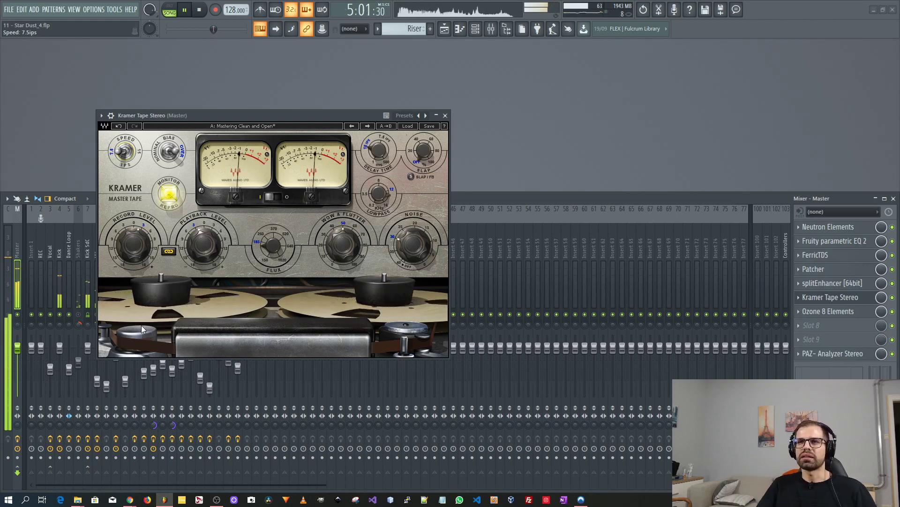
pyautogui.click(127, 154)
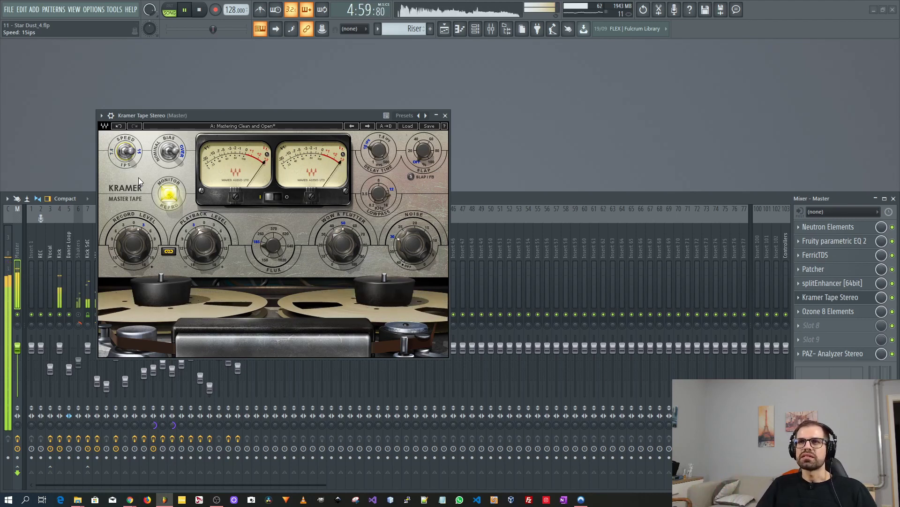
pyautogui.click(125, 154)
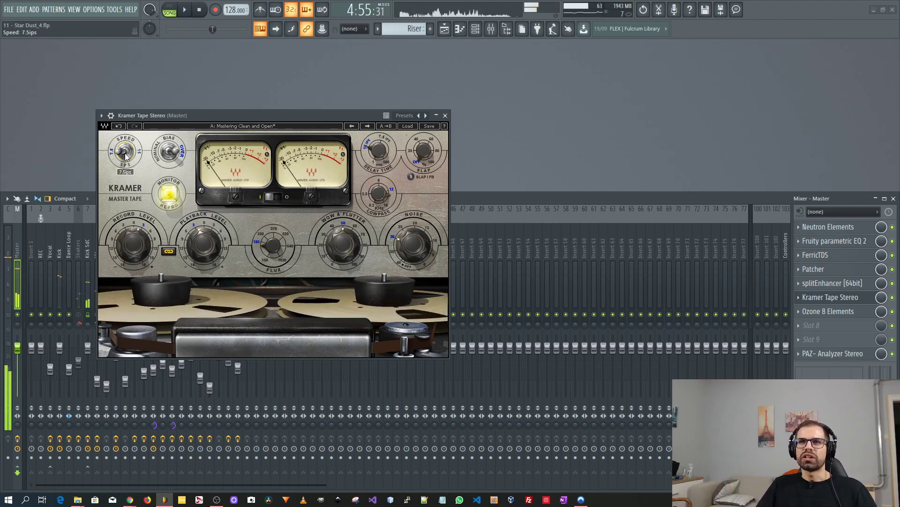
pyautogui.press('space')
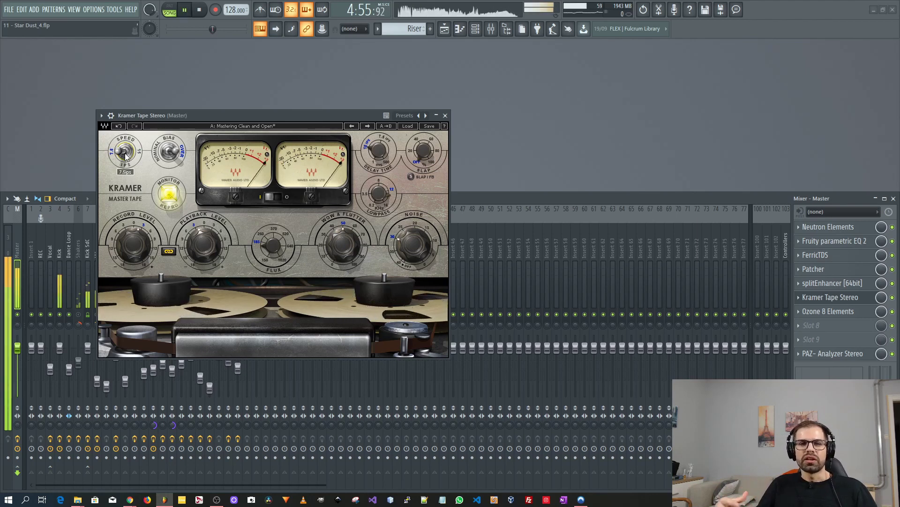
pyautogui.press('space')
pyautogui.click(125, 155)
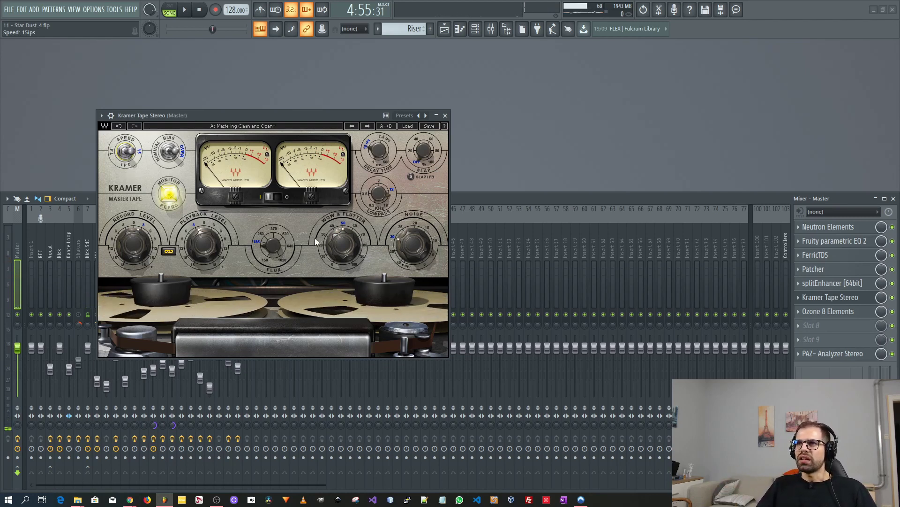
# Step: During playback, raise Wow & Flutter to 100 and return it to 50
pyautogui.press('space')
pyautogui.moveTo(343, 234); pyautogui.dragTo(344, 278)
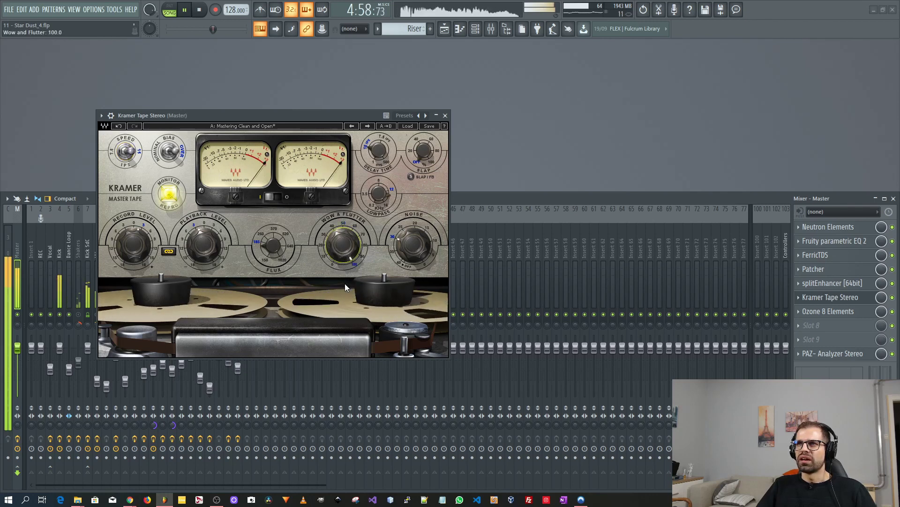
pyautogui.moveTo(349, 280)
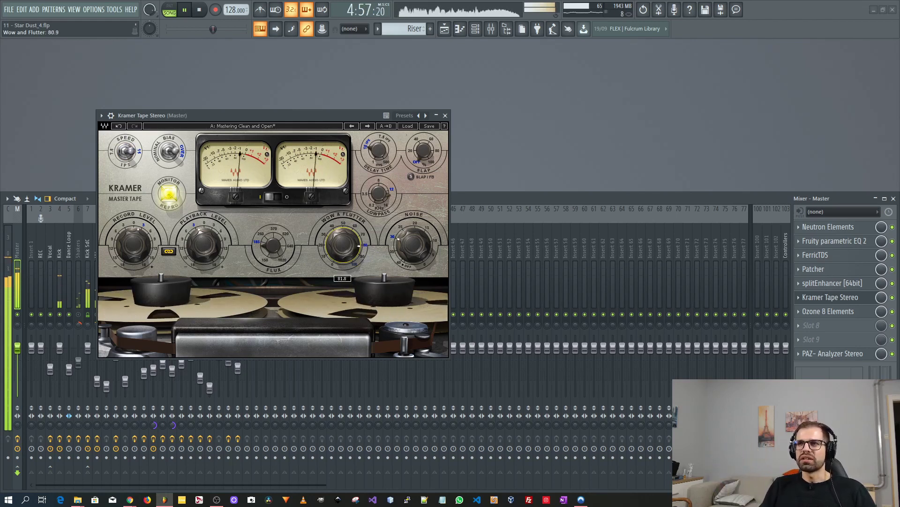
pyautogui.moveTo(349, 280); pyautogui.dragTo(341, 239)
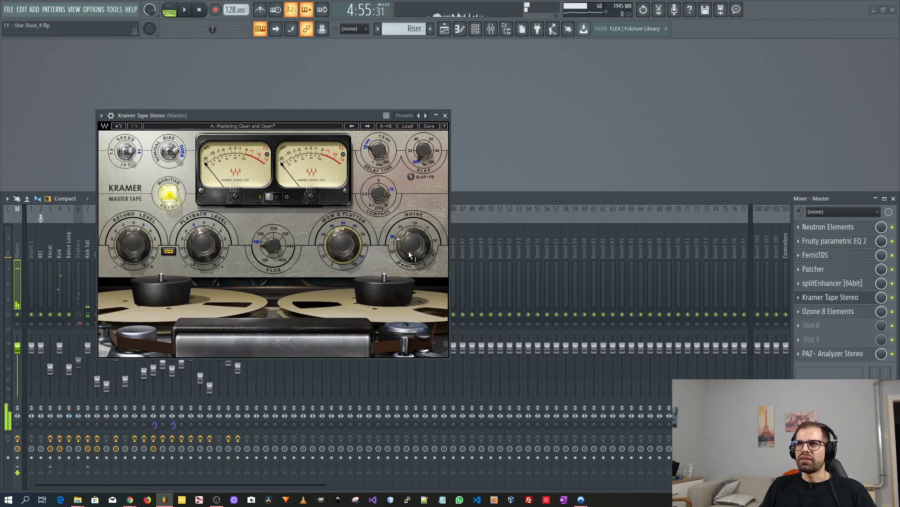
# Step: Raise the tape noise to 0, lower it to about -25, and play the song
pyautogui.moveTo(409, 255); pyautogui.dragTo(437, 268)
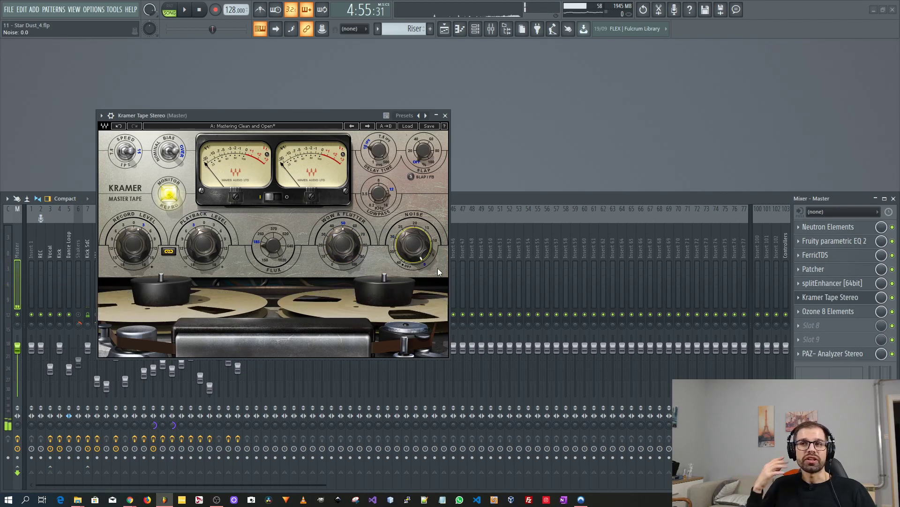
pyautogui.moveTo(431, 223); pyautogui.dragTo(432, 243)
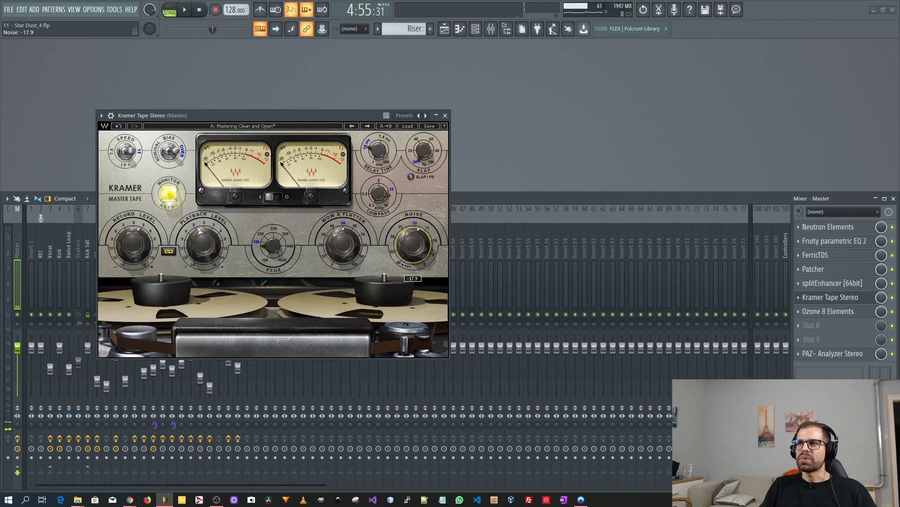
pyautogui.press('space')
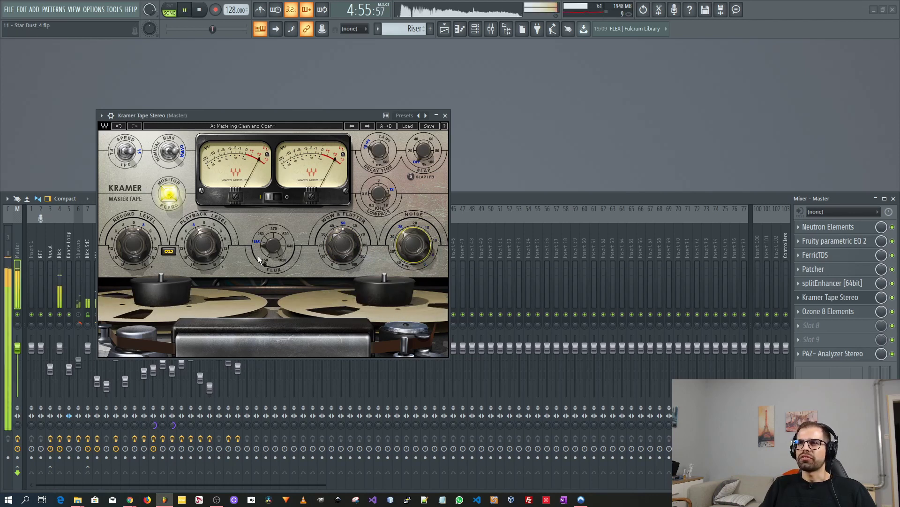
# Step: Turn the linked record level down to its minimum, compare with the Kramer Tape Stereo slot off and on, and restore the level
pyautogui.moveTo(141, 258); pyautogui.dragTo(141, 275)
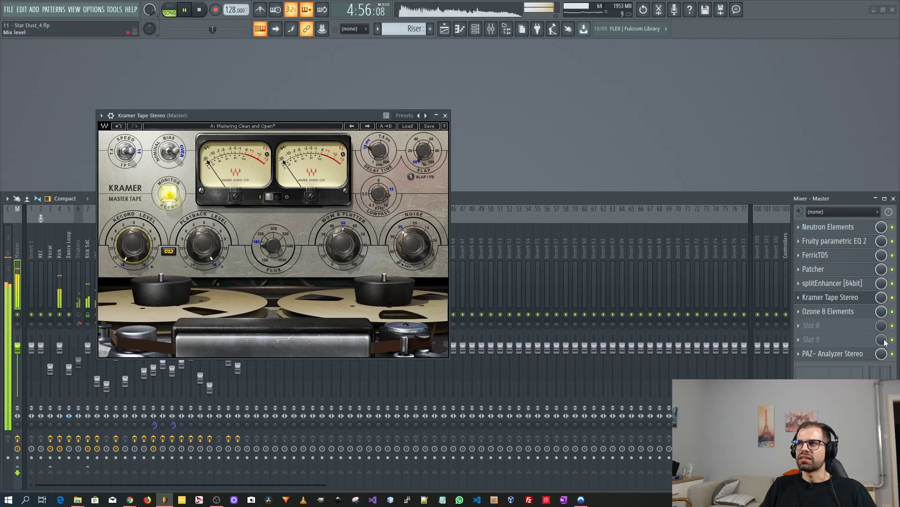
pyautogui.click(893, 298)
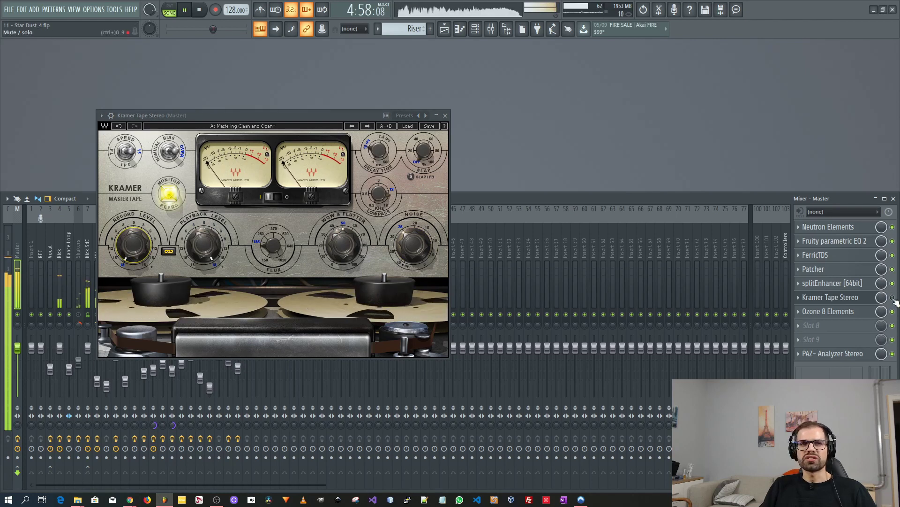
pyautogui.click(893, 297)
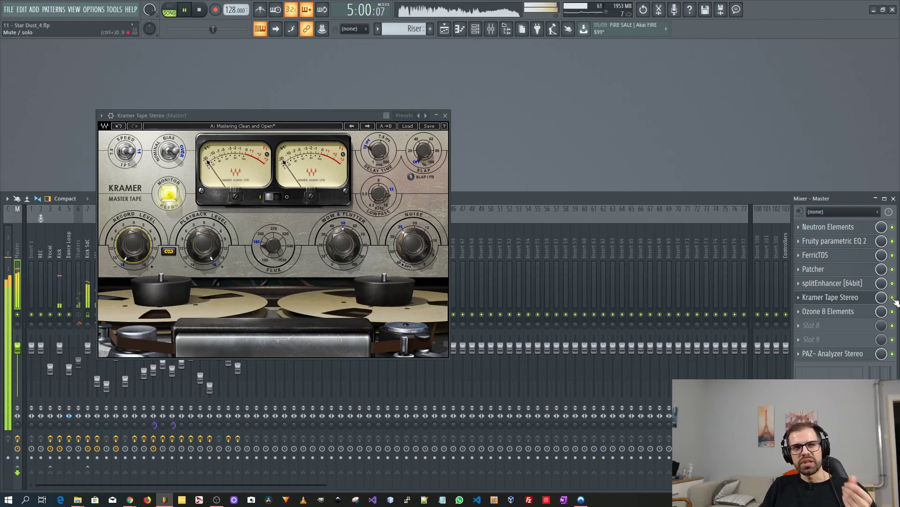
pyautogui.moveTo(133, 243); pyautogui.dragTo(139, 256)
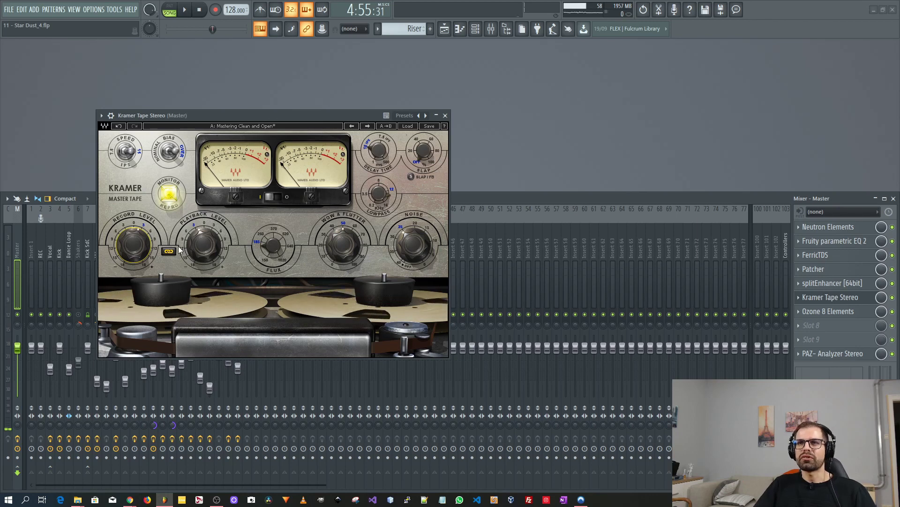
# Step: During playback, raise the linked record level to 18.0, bring it back to 3.0, and stop the song
pyautogui.press('space')
pyautogui.moveTo(136, 239); pyautogui.dragTo(136, 222)
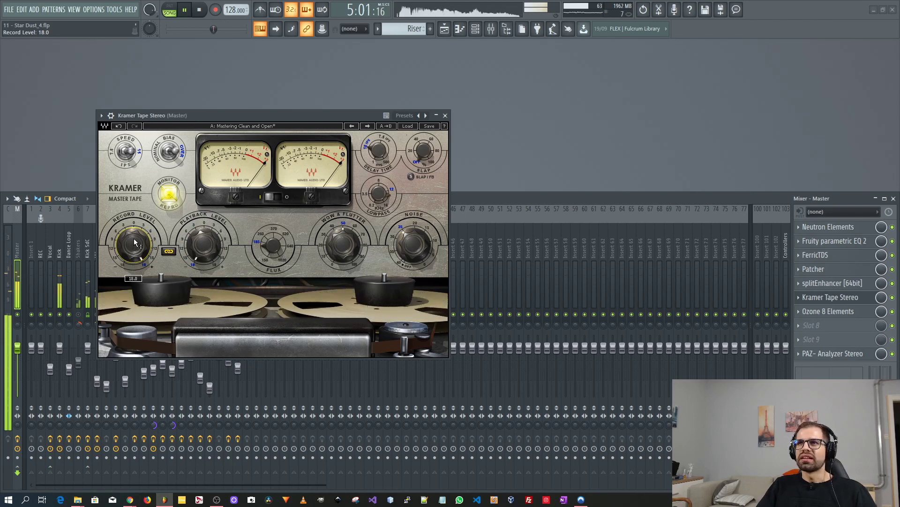
pyautogui.moveTo(135, 236); pyautogui.dragTo(135, 248)
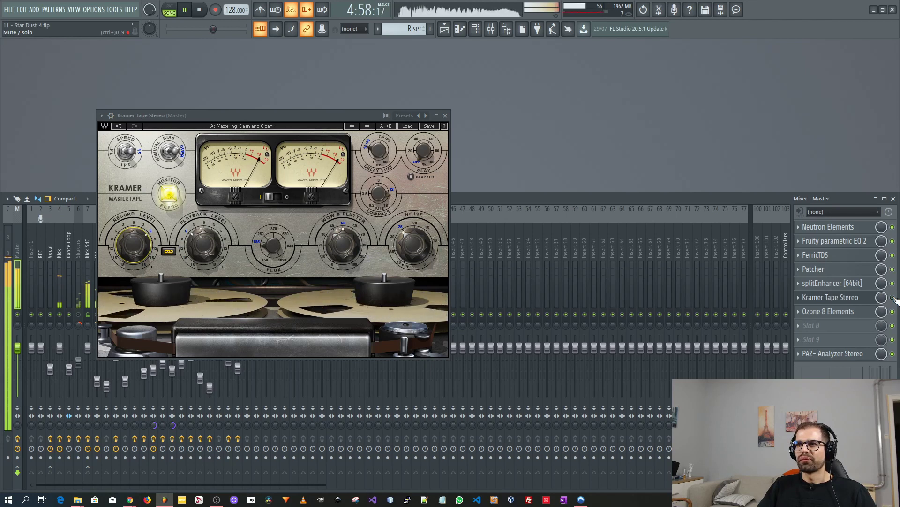
pyautogui.scroll(-3, 132, 240)
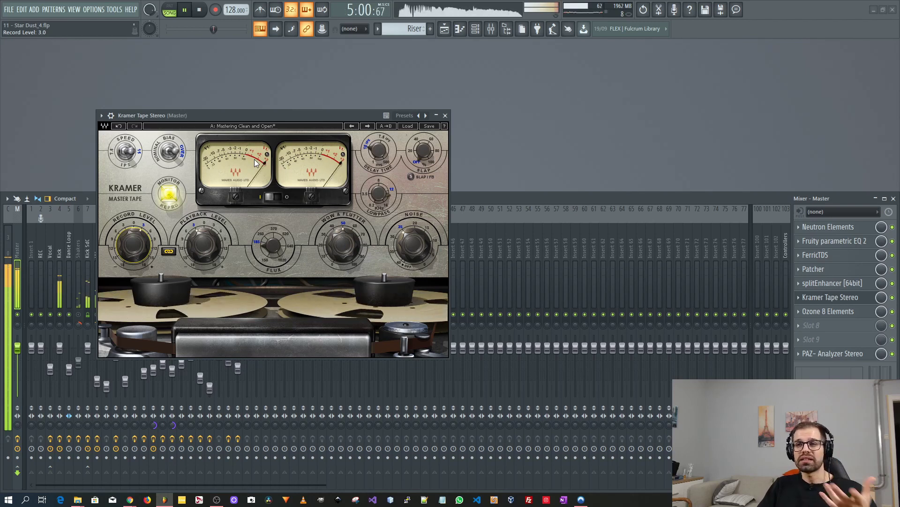
pyautogui.press('space')
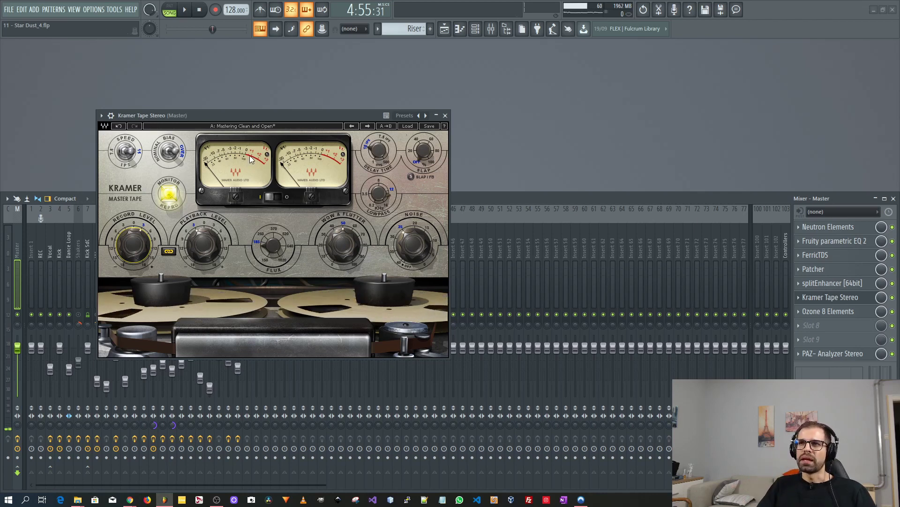
# Step: Play the song and compare the Master track with the Kramer Tape Stereo bypassed and active, and stop playback
pyautogui.press('space')
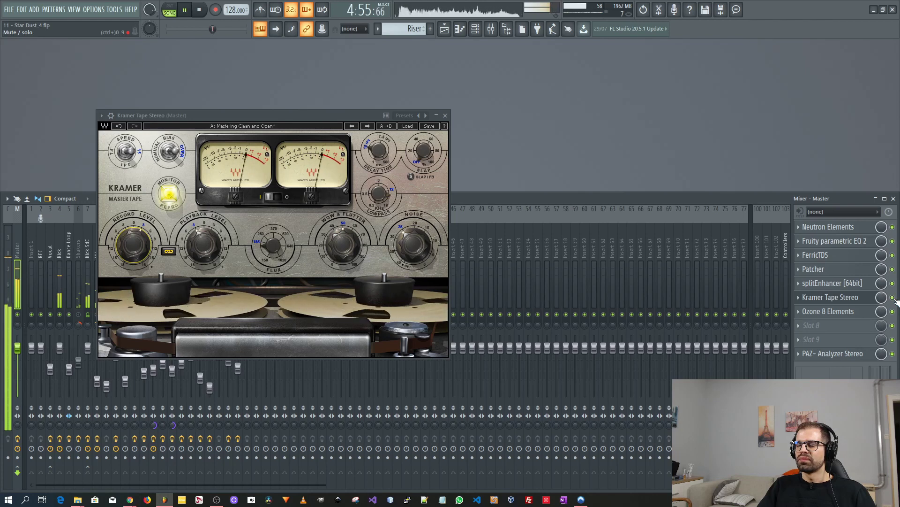
pyautogui.moveTo(303, 114); pyautogui.dragTo(331, 134)
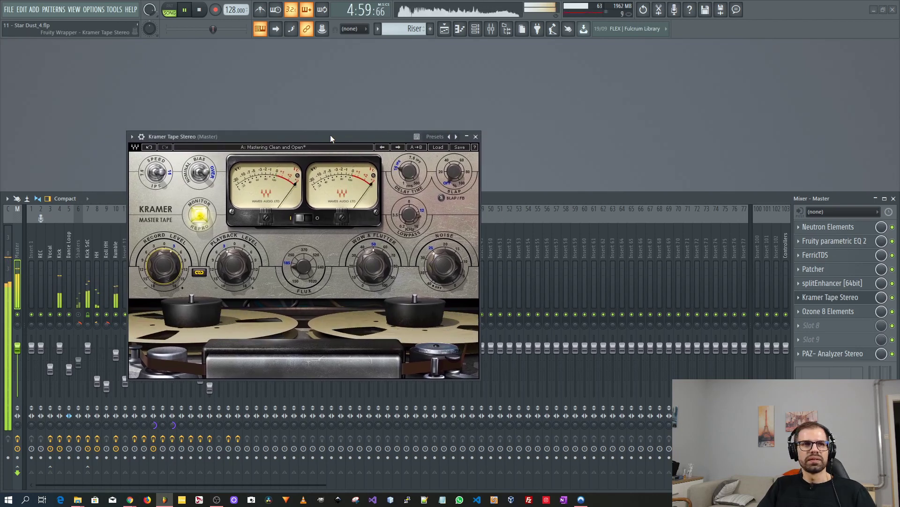
pyautogui.click(893, 298)
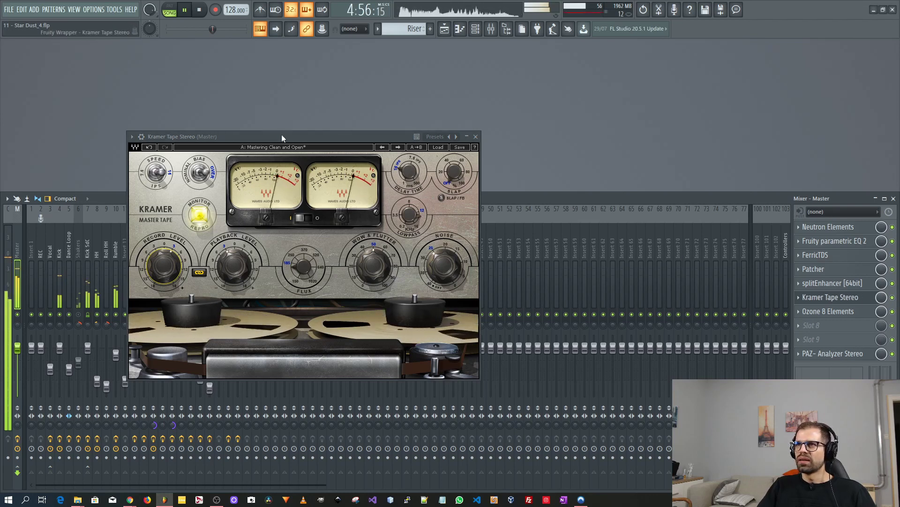
pyautogui.press('space')
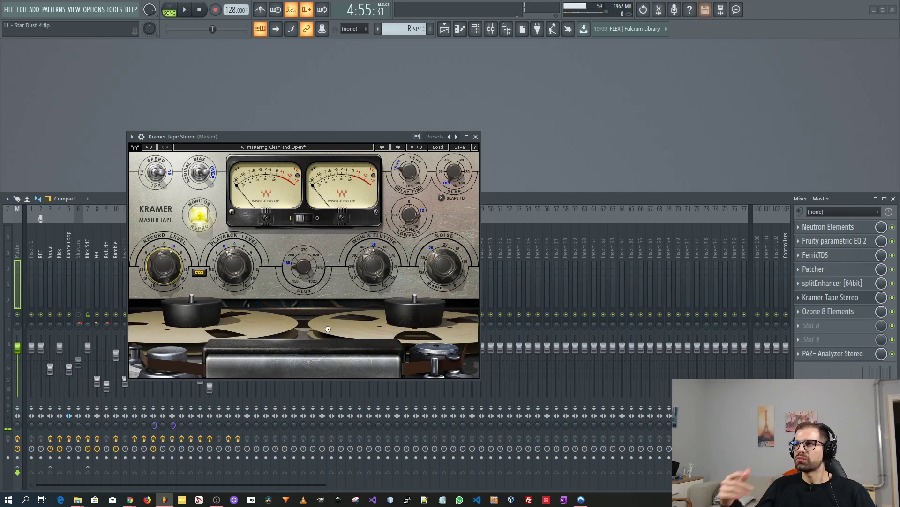
# Step: Load Vitamin Stereo into empty slot 8 of the Master track and move its window to the middle of the workspace
pyautogui.click(820, 326)
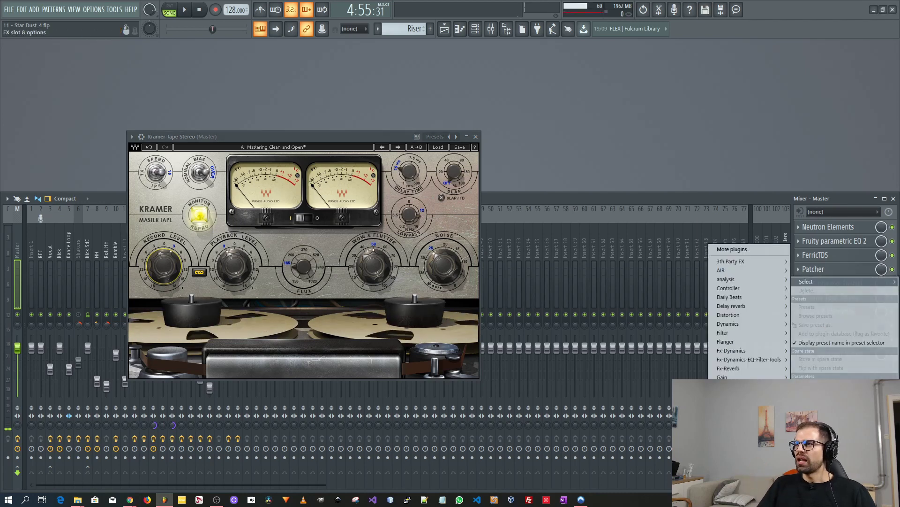
pyautogui.moveTo(732, 408)
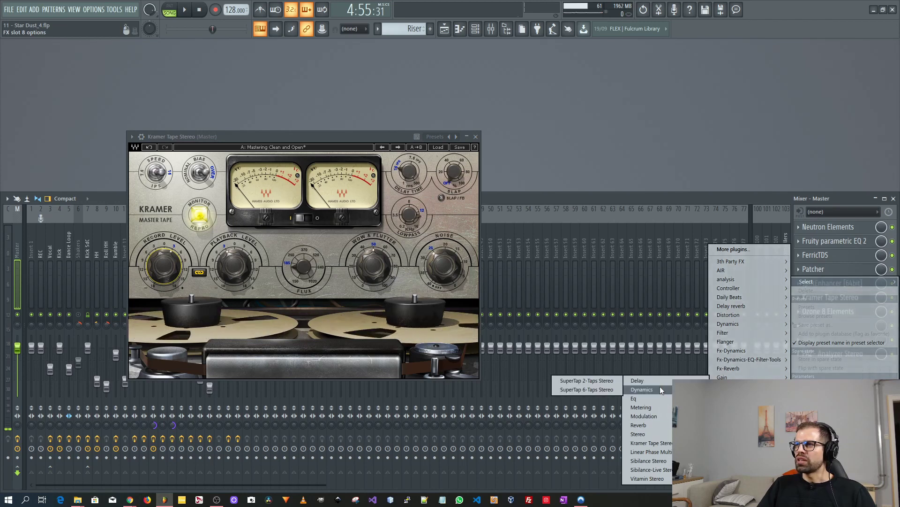
pyautogui.moveTo(658, 397)
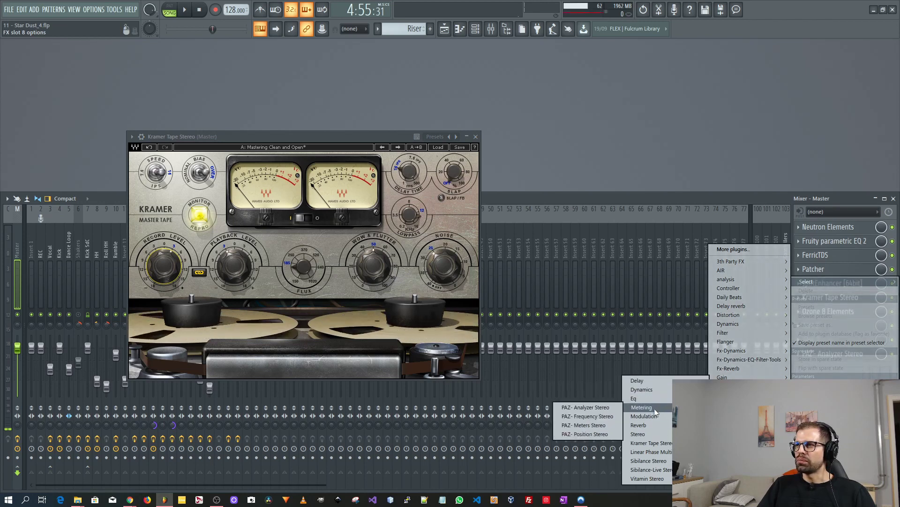
pyautogui.moveTo(649, 433)
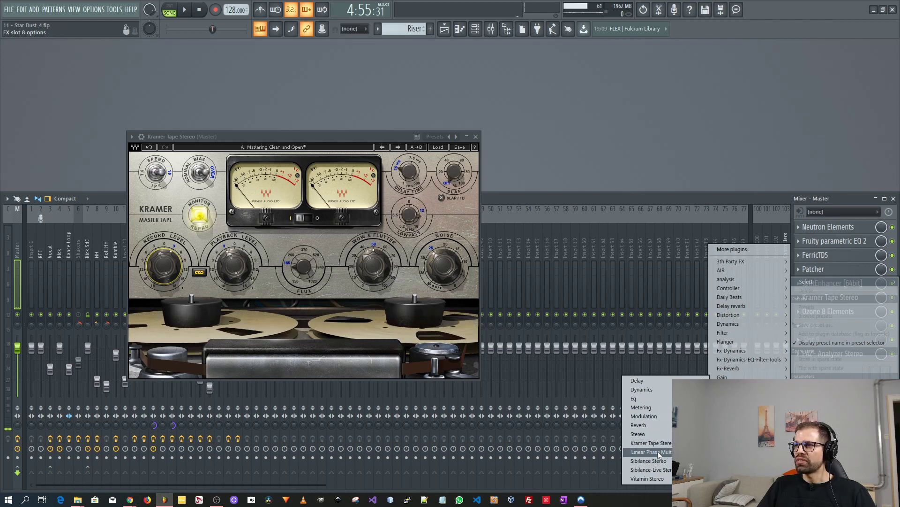
pyautogui.click(658, 478)
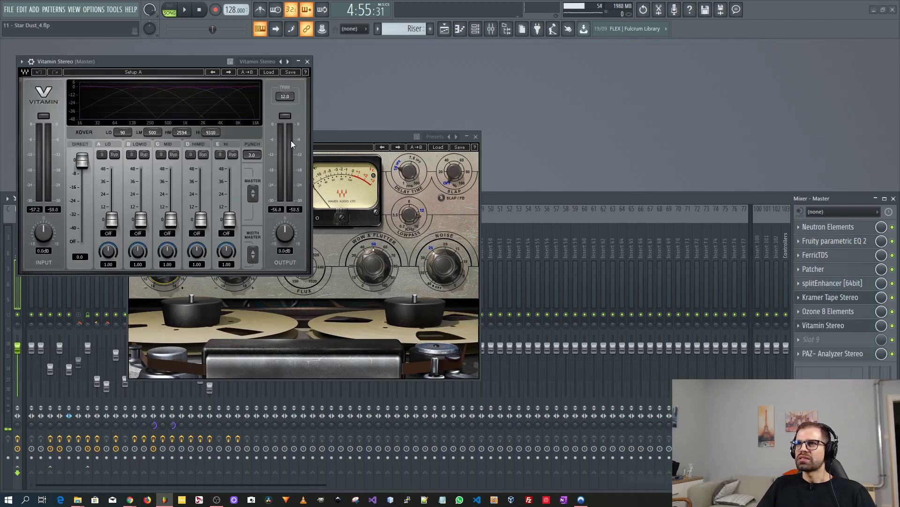
pyautogui.moveTo(140, 55); pyautogui.dragTo(422, 76)
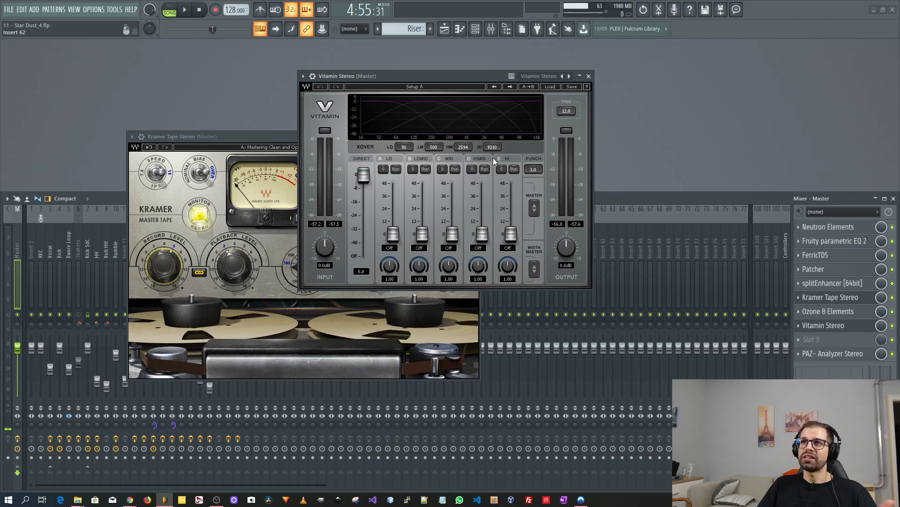
# Step: Close the Vitamin Stereo window and delete the plugin from slot 8 of the Master track
pyautogui.click(589, 76)
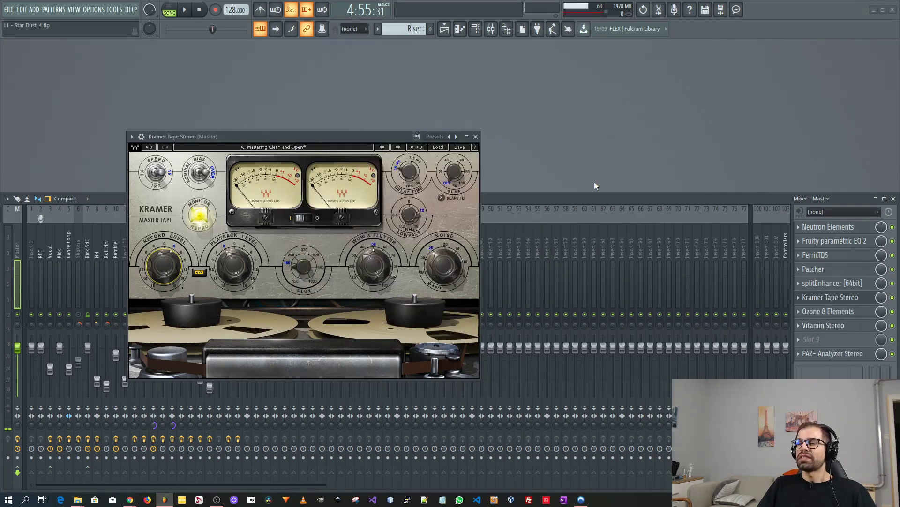
pyautogui.rightClick(819, 325)
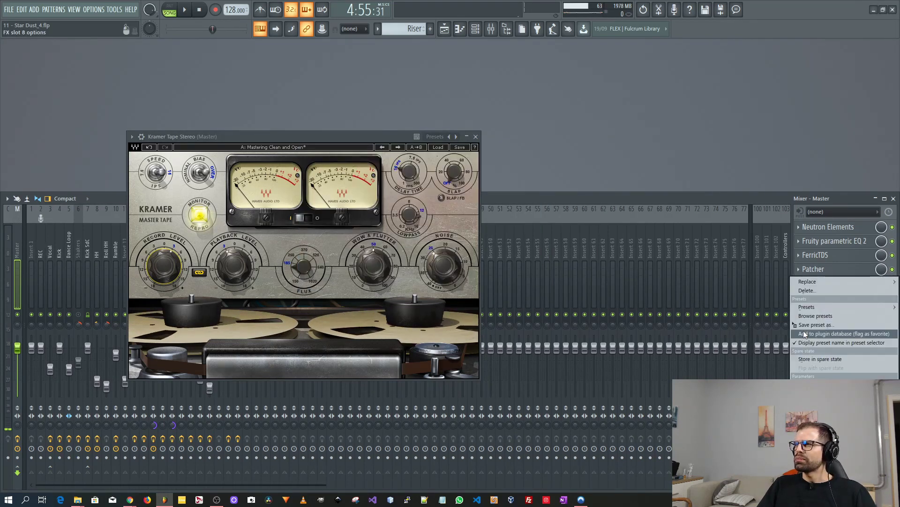
pyautogui.click(820, 288)
pyautogui.click(496, 281)
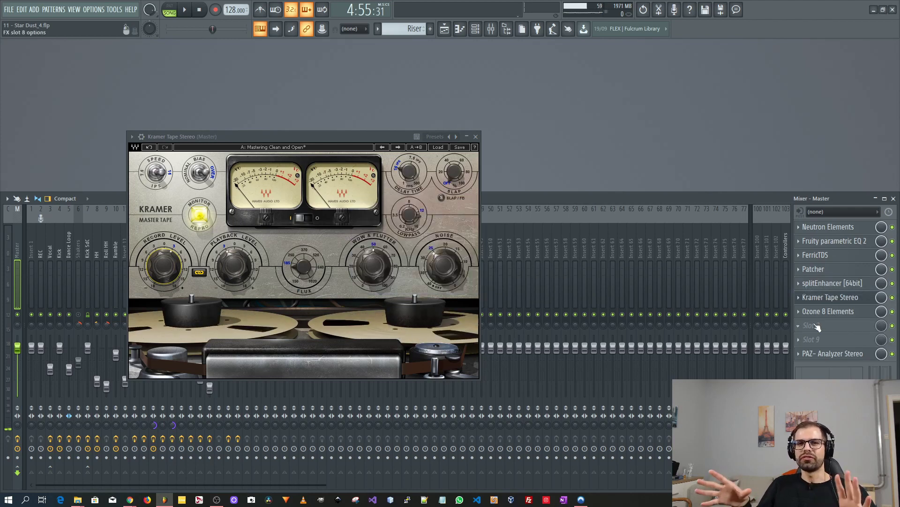
pyautogui.moveTo(313, 139); pyautogui.dragTo(319, 139)
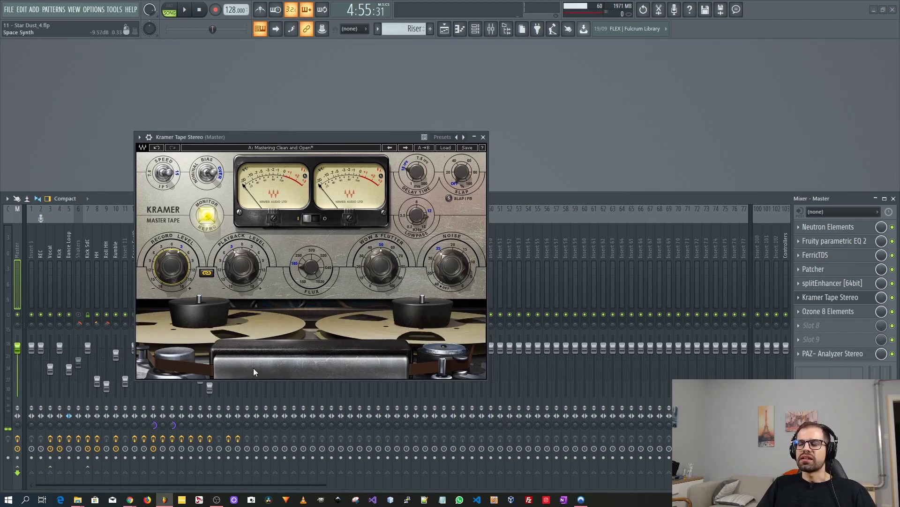